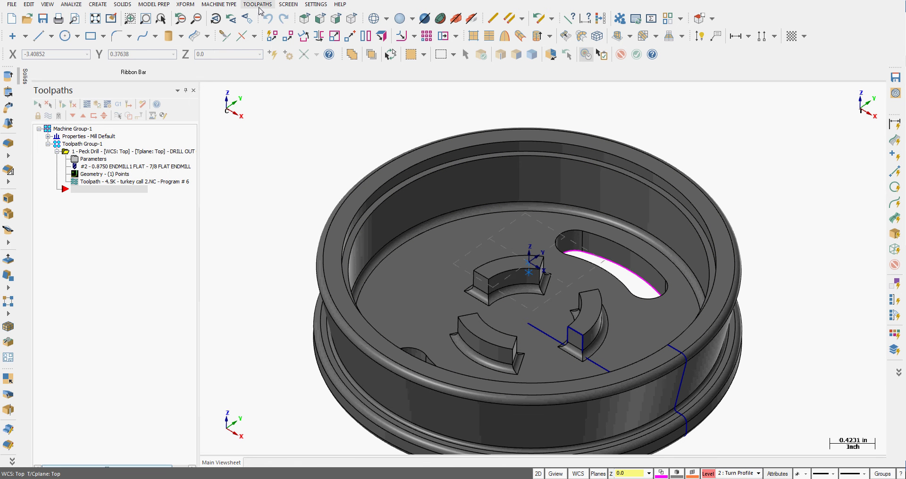
Open the TOOLPATHS menu to list the available toolpath types
left_click(257, 4)
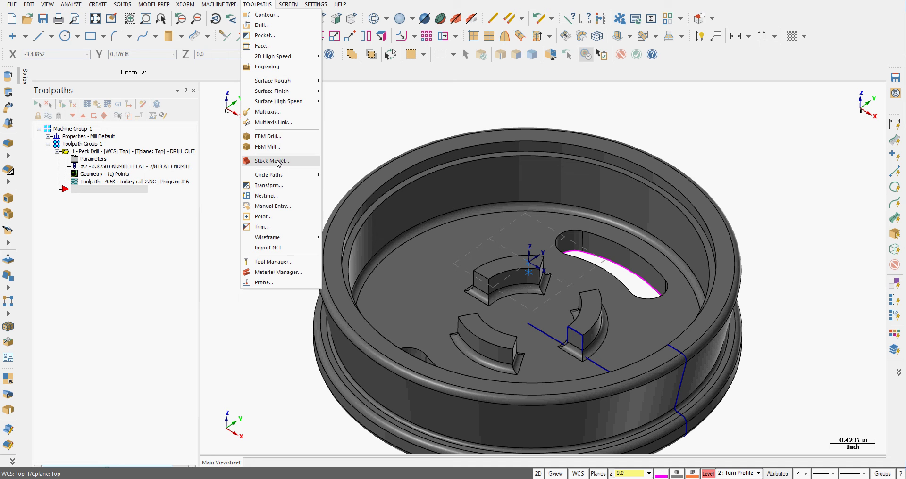
Create a Circlemill toolpath centred on the dashed top arc and confirm the point
mouse_move(272, 179)
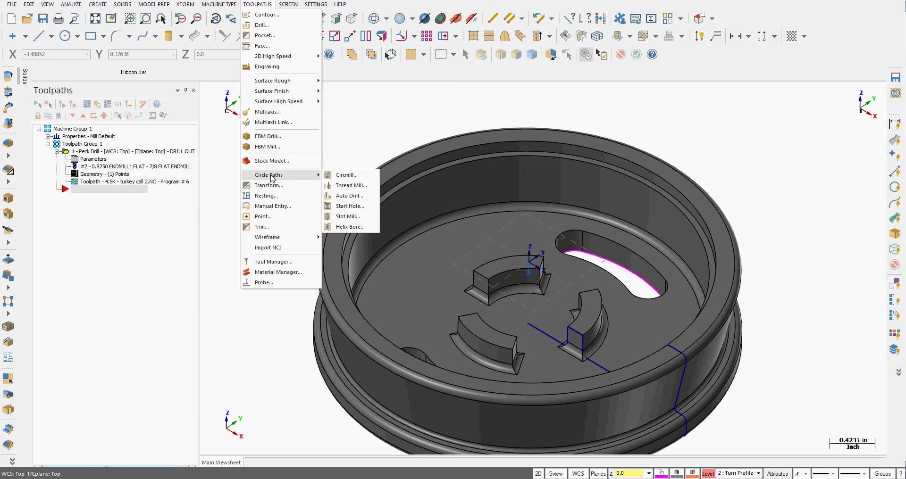
left_click(353, 176)
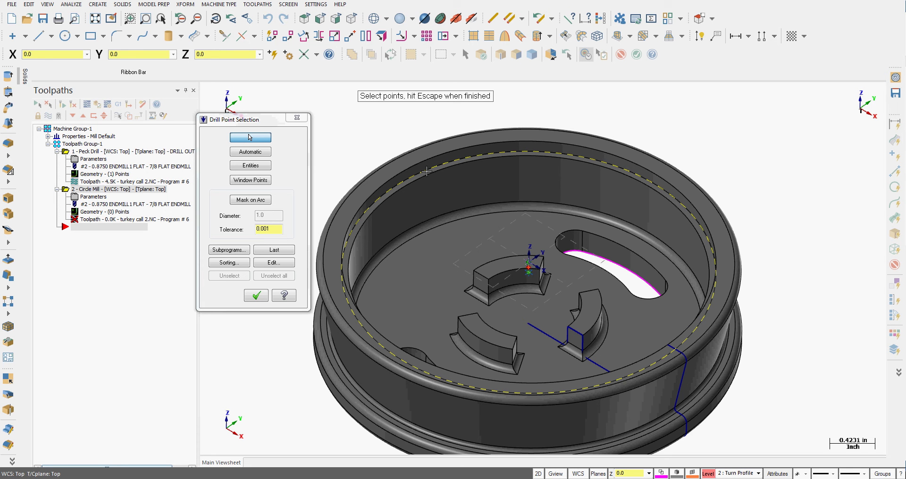
left_click(426, 171)
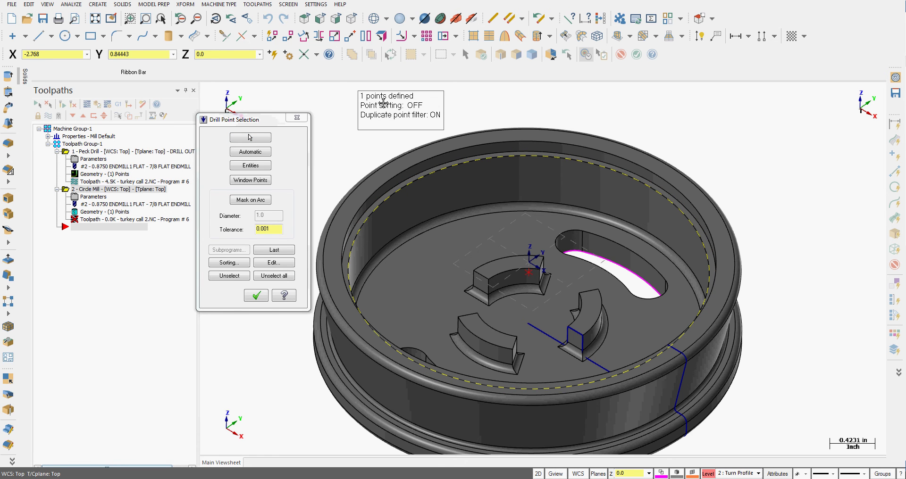
left_click(254, 296)
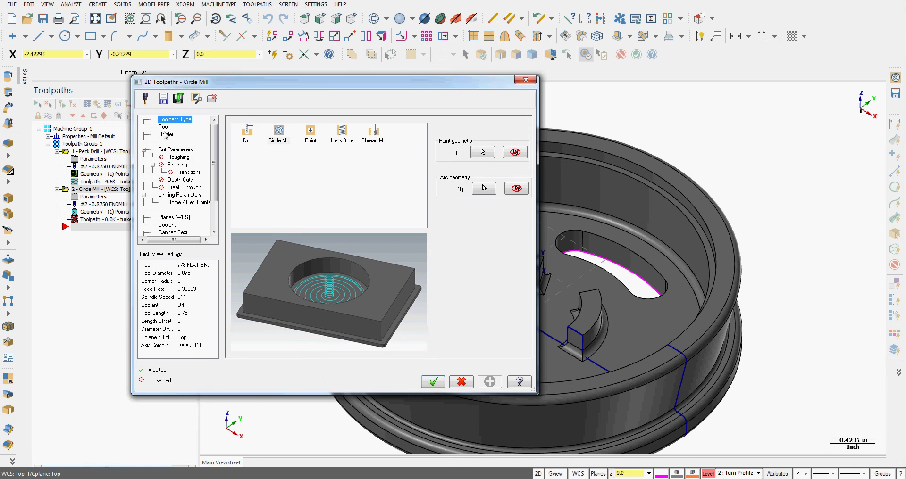
Set spindle speed 6000 and feed rate 250, and comment on milling the top diameter
left_click(163, 127)
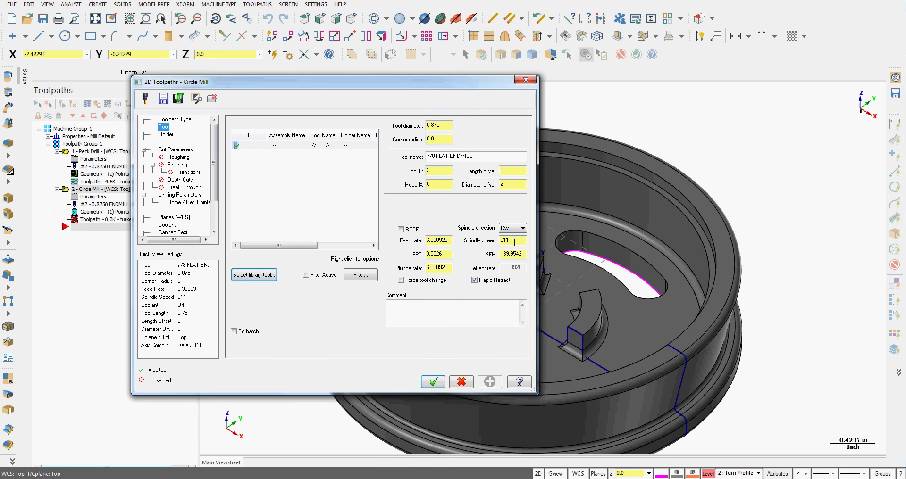
double_click(512, 240)
type("6000")
key("Return")
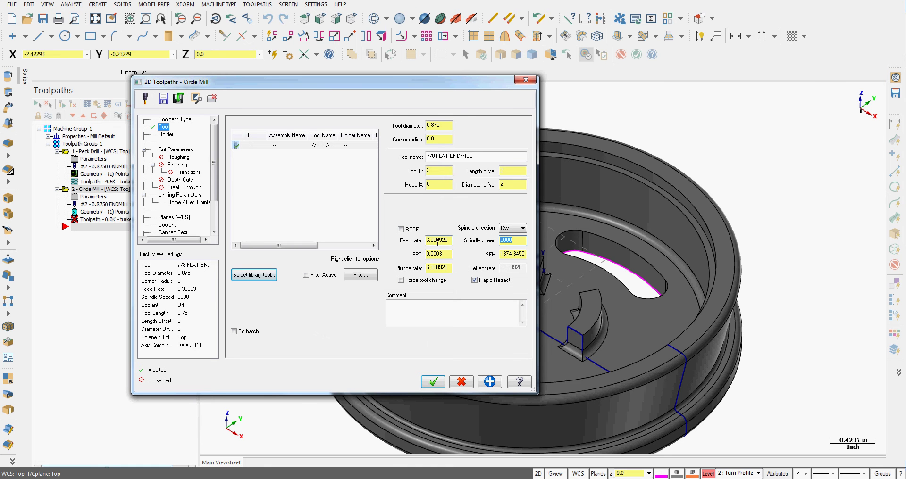
double_click(447, 241)
type("250.0")
left_click(411, 311)
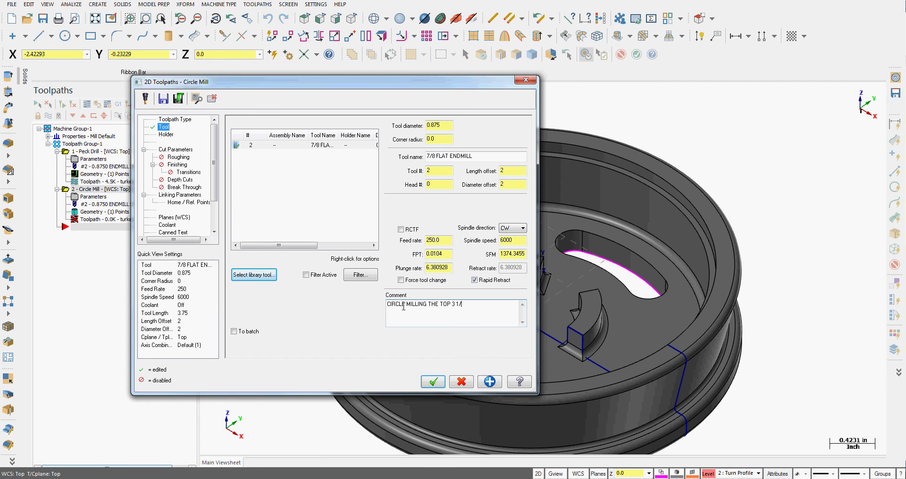
type("DIAMETER")
Set the Circle Mill's stock to leave on walls and floors to 0.0
left_click(183, 150)
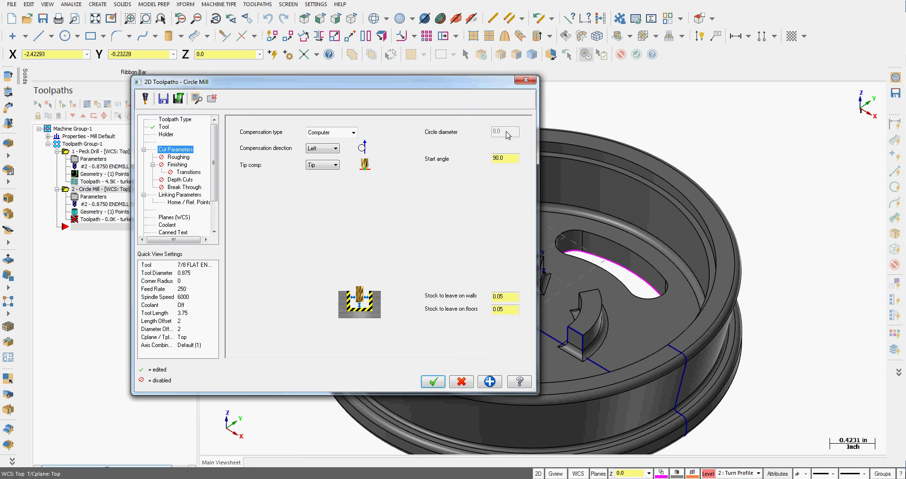
left_click(507, 296)
key("BackSpace")
left_click(508, 310)
left_click(505, 297)
left_click(508, 158)
left_click(509, 160)
left_click(178, 158)
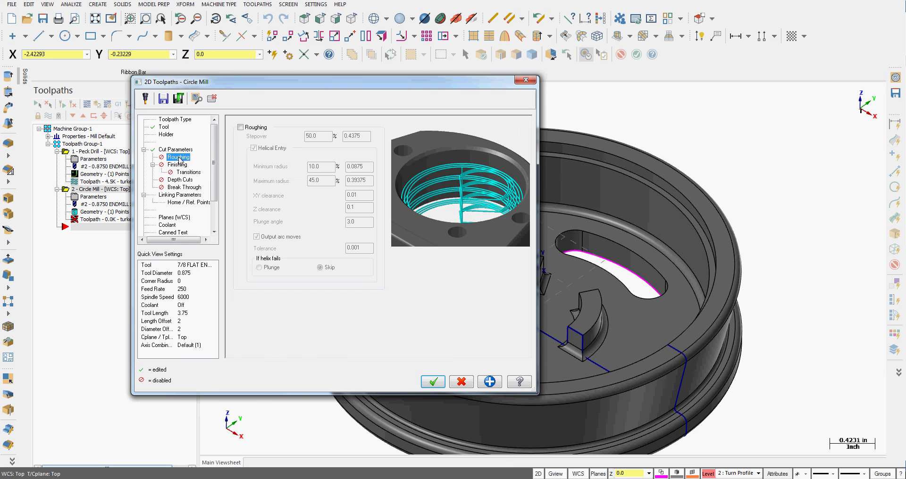
Enable roughing with a 70% stepover and helical entry turned off
left_click(241, 127)
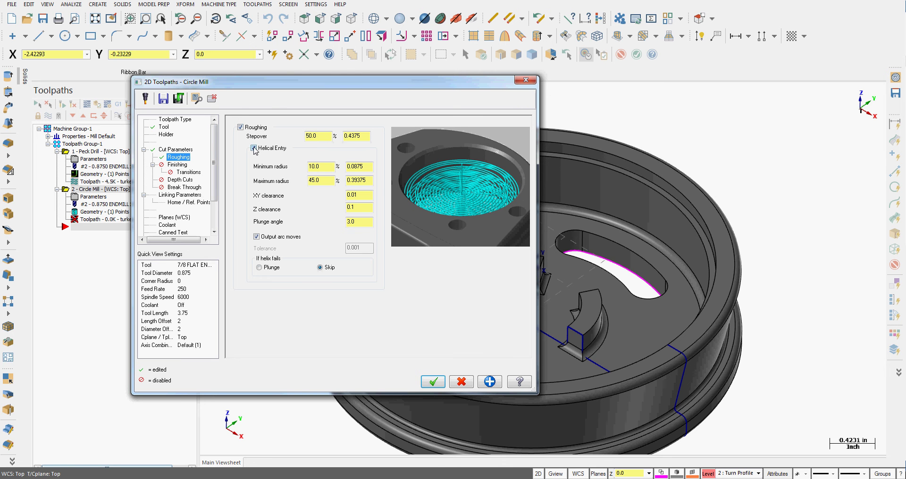
left_click(254, 148)
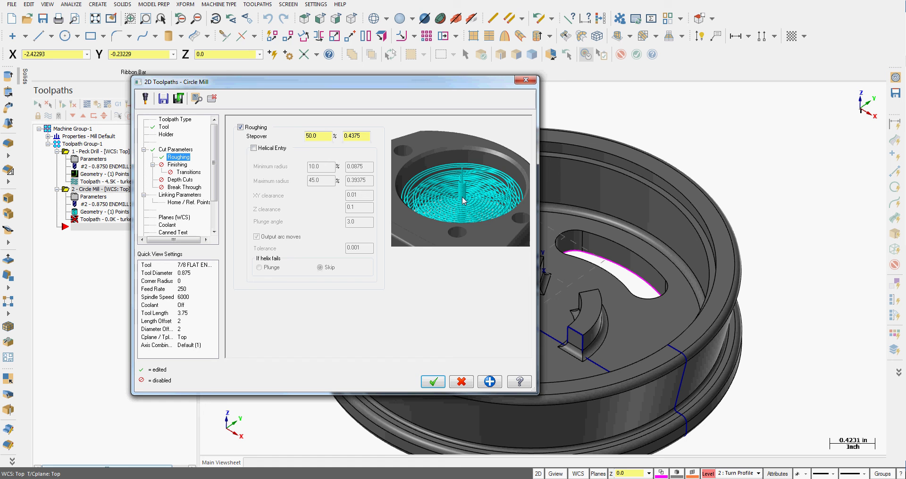
double_click(311, 136)
type("70")
key("Return")
Enable finishing with a single finish pass and Keep tool down on
left_click(185, 165)
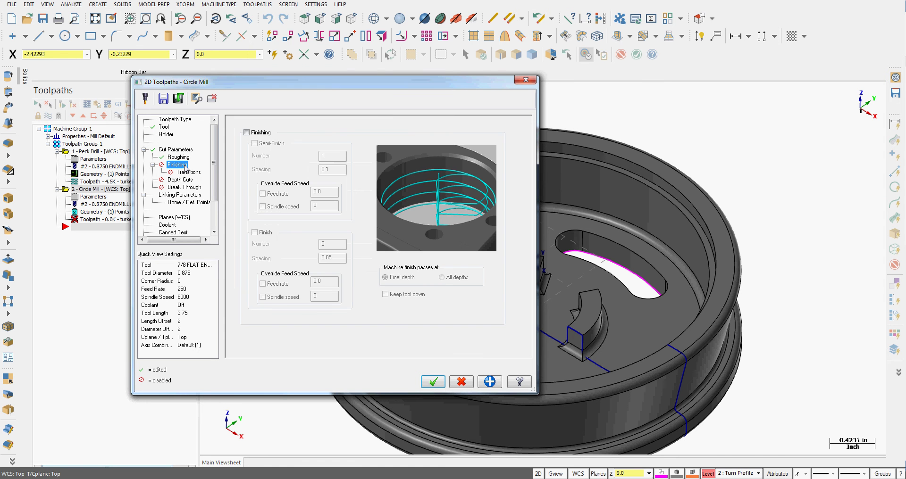
left_click(246, 133)
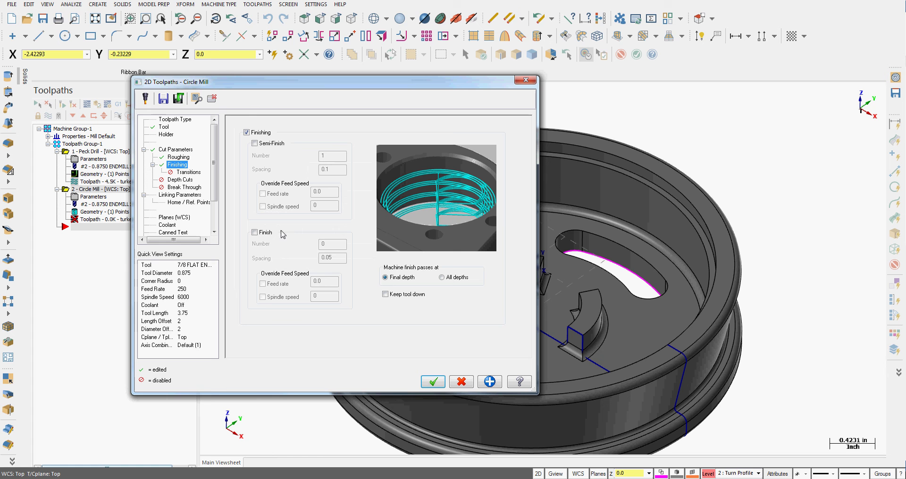
left_click(254, 232)
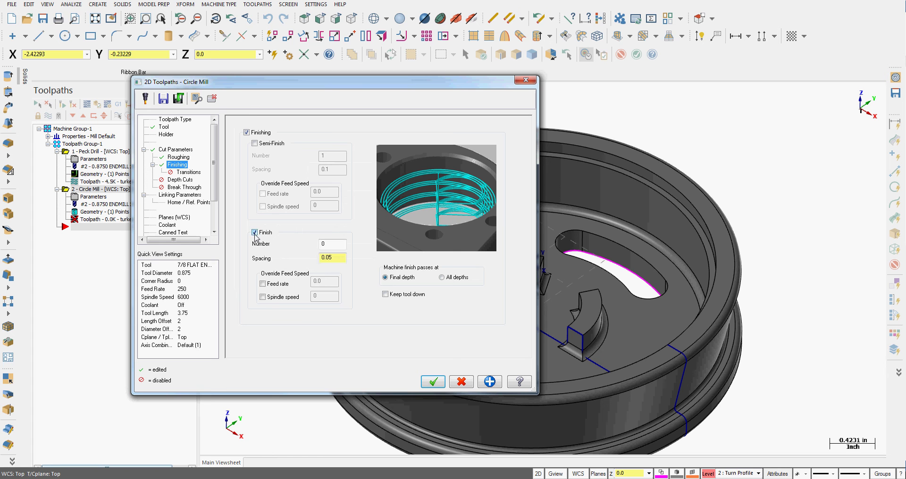
left_click(333, 244)
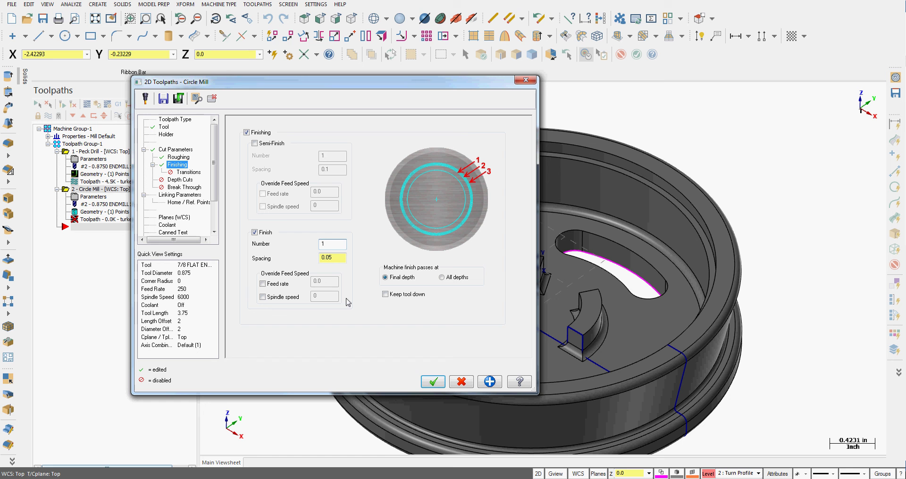
left_click(385, 294)
Set the feed plane to Absolute, turn off Retract, and accept the Circle Mill toolpath
left_click(185, 194)
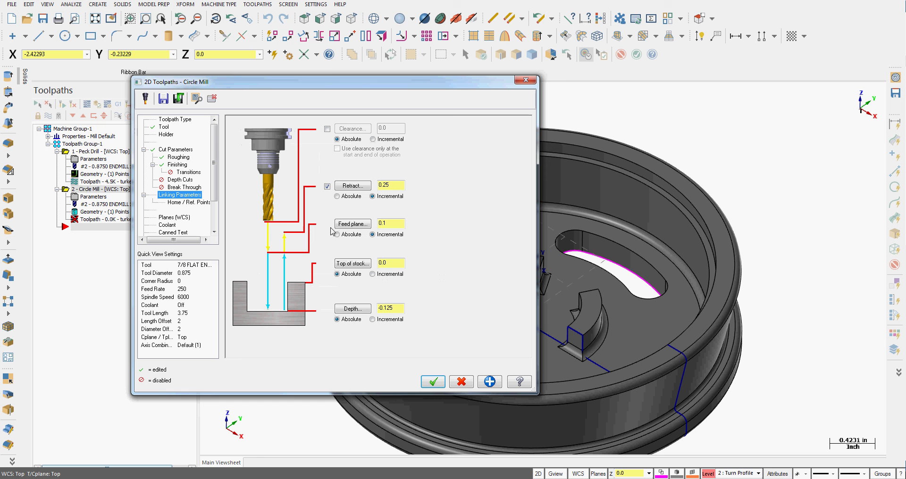
left_click(337, 234)
left_click(327, 186)
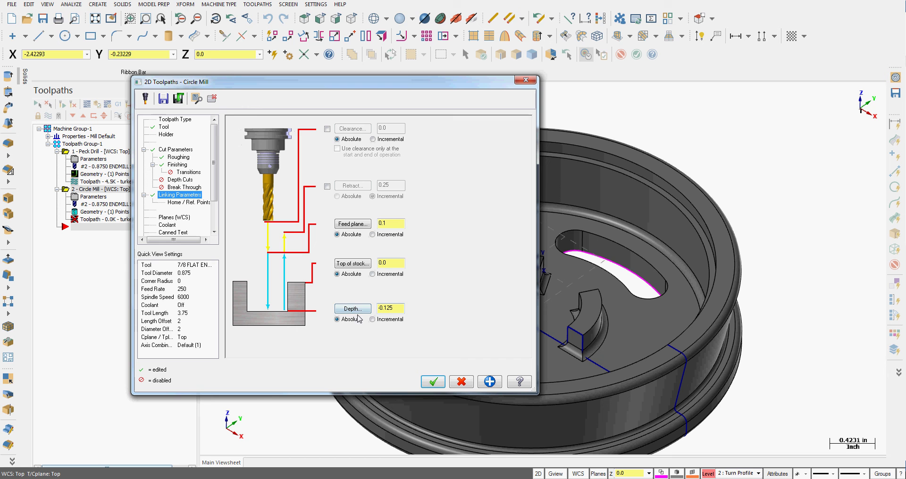
left_click(165, 225)
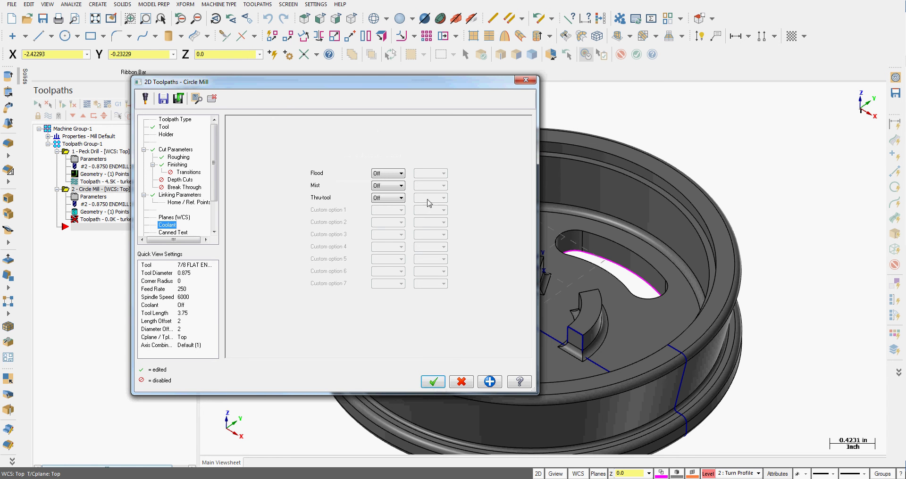
left_click(438, 383)
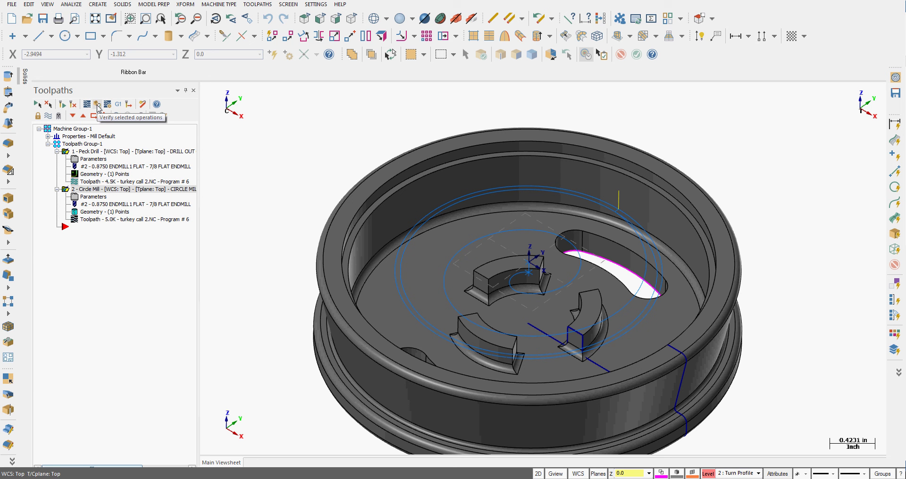
Launch Verify for the selected toolpath operations
left_click(97, 105)
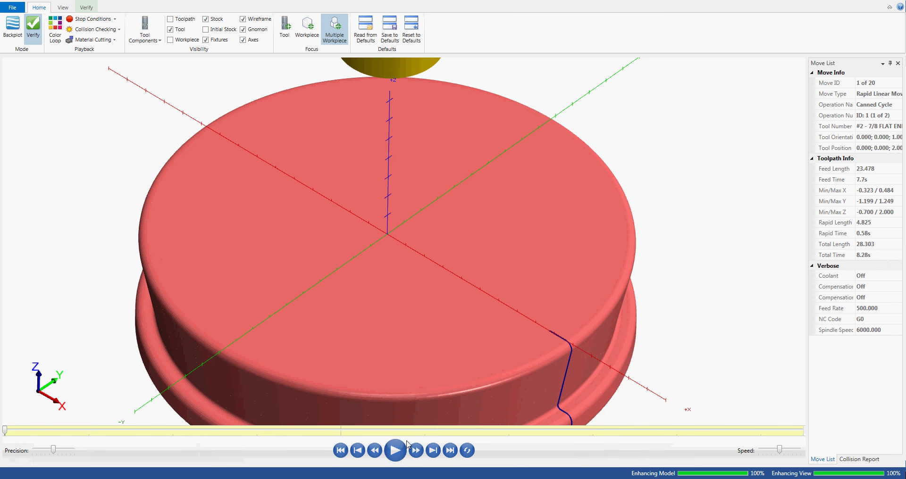
Play the simulation to confirm the top pocket is milled, then close Verify and save
left_click(399, 454)
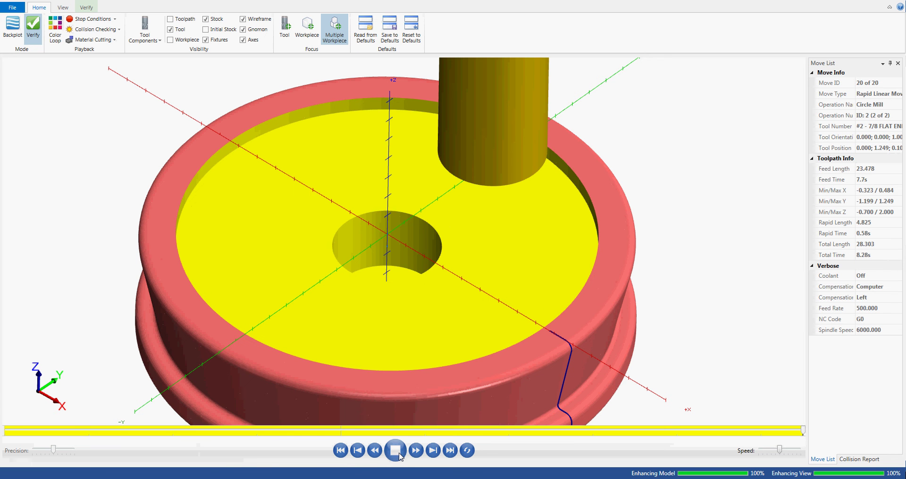
left_click(901, 2)
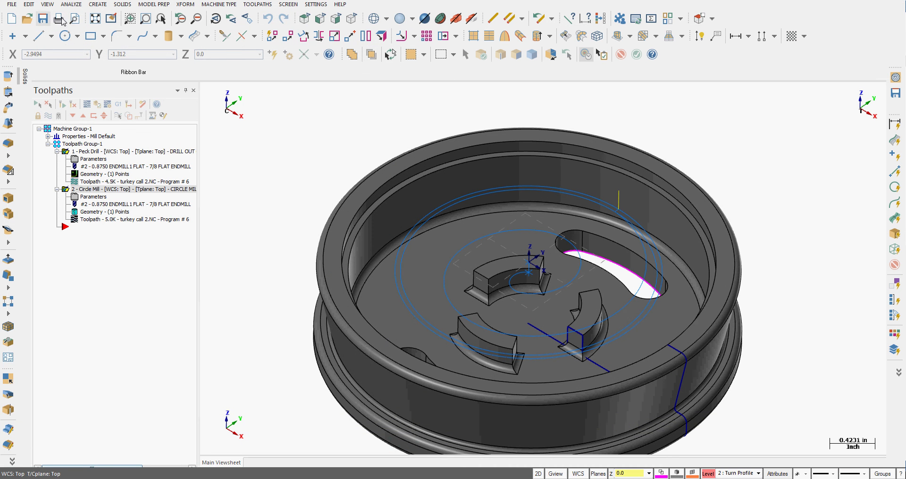
left_click(47, 21)
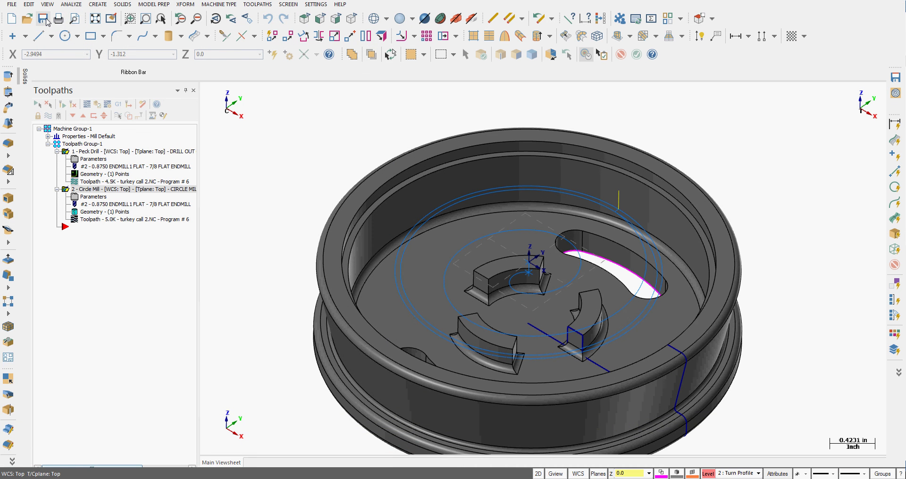